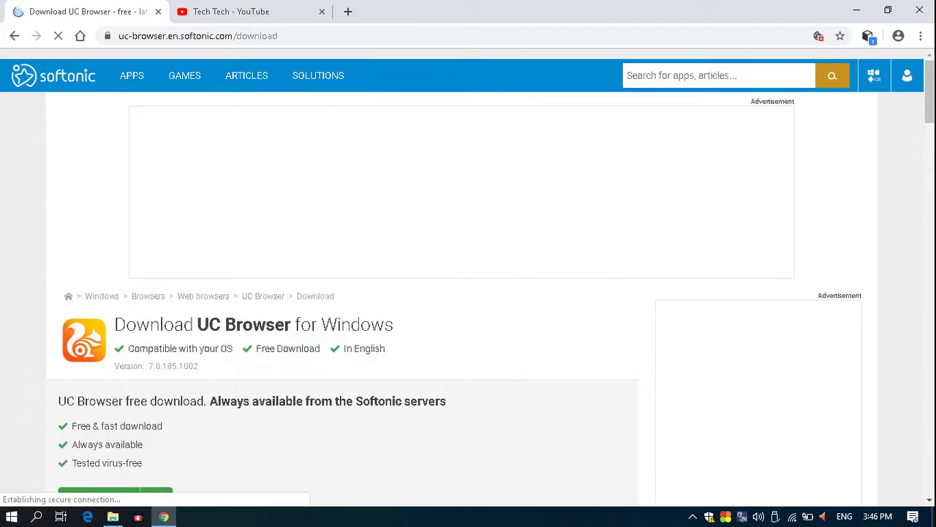
Download the UC Browser for Windows installer from Softonic, declining the Avast Free Antivirus offer.
scroll(115, 298, "down", 3)
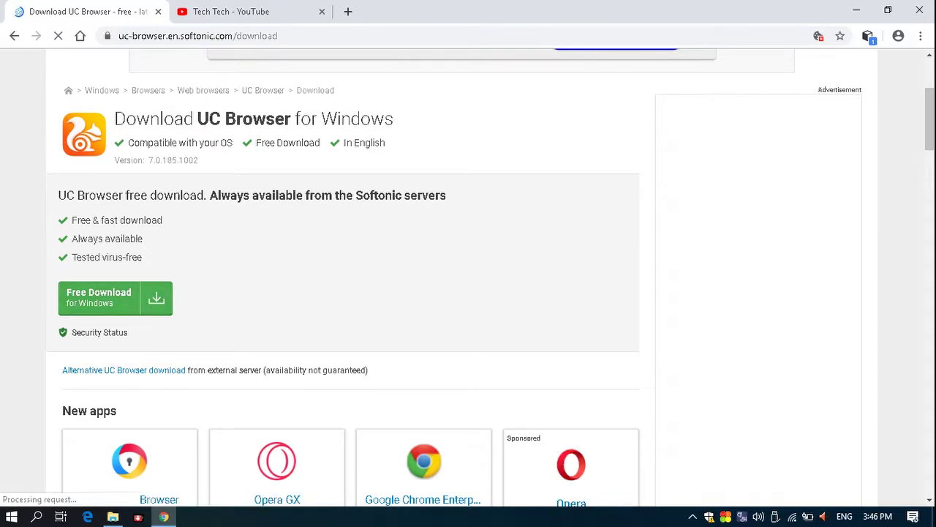
left_click(115, 298)
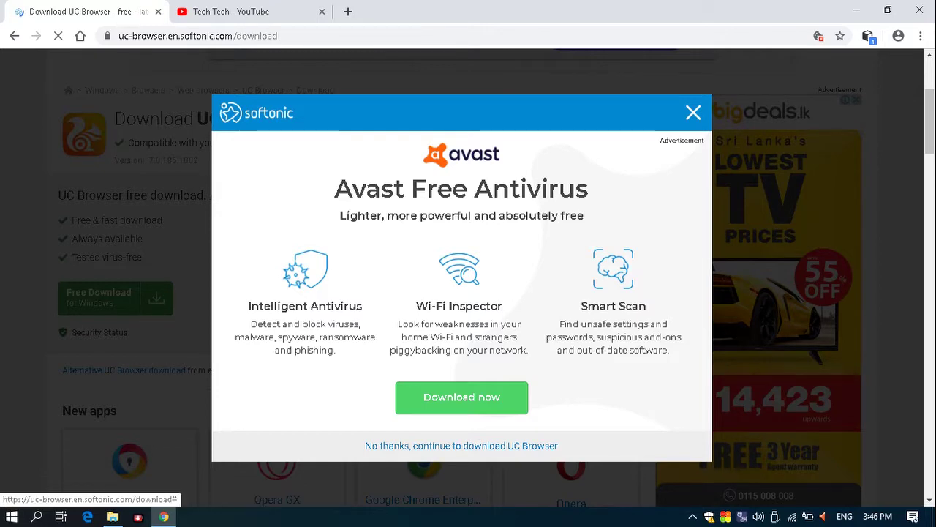
left_click(461, 445)
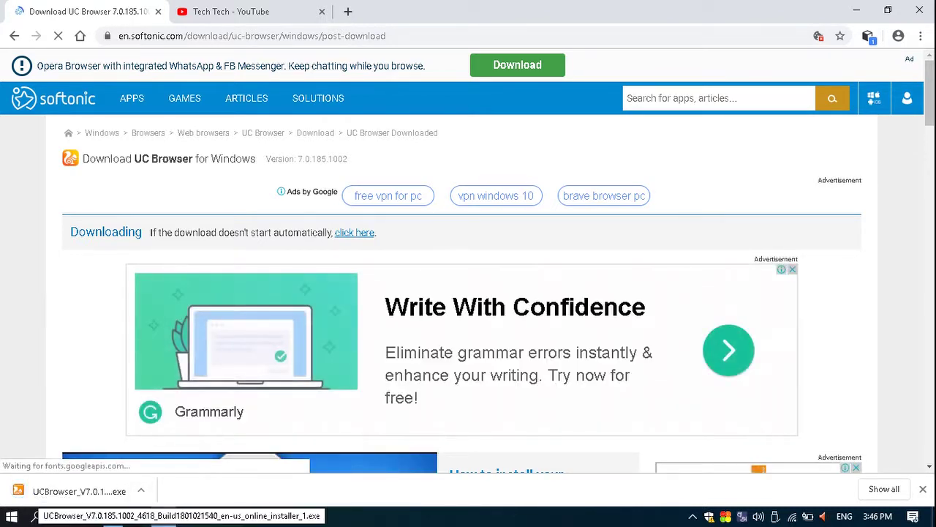
Show the downloaded UC Browser installer in its folder and run it as administrator.
left_click(140, 489)
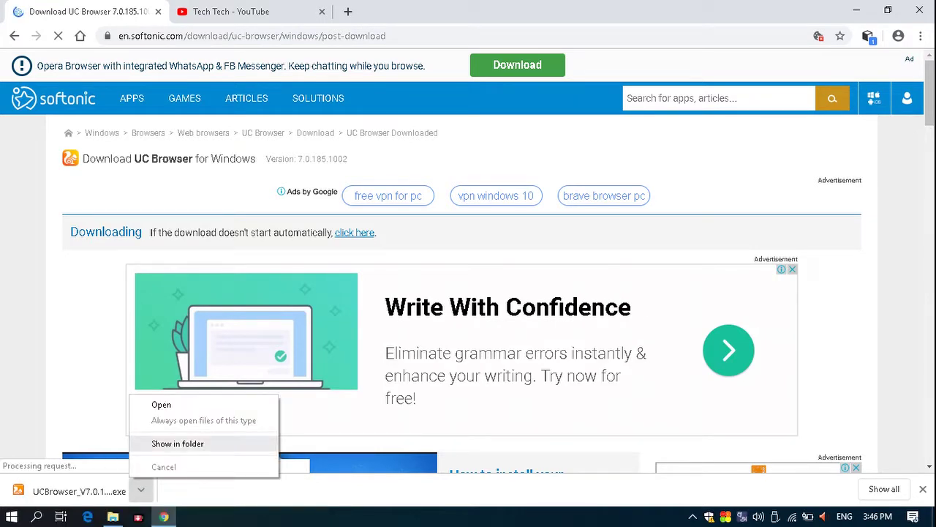
left_click(178, 443)
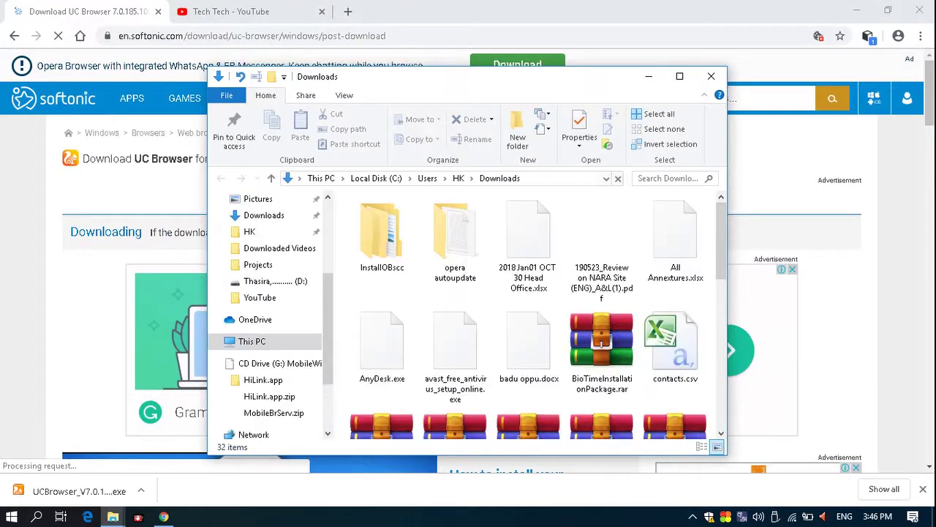
key("super+Up")
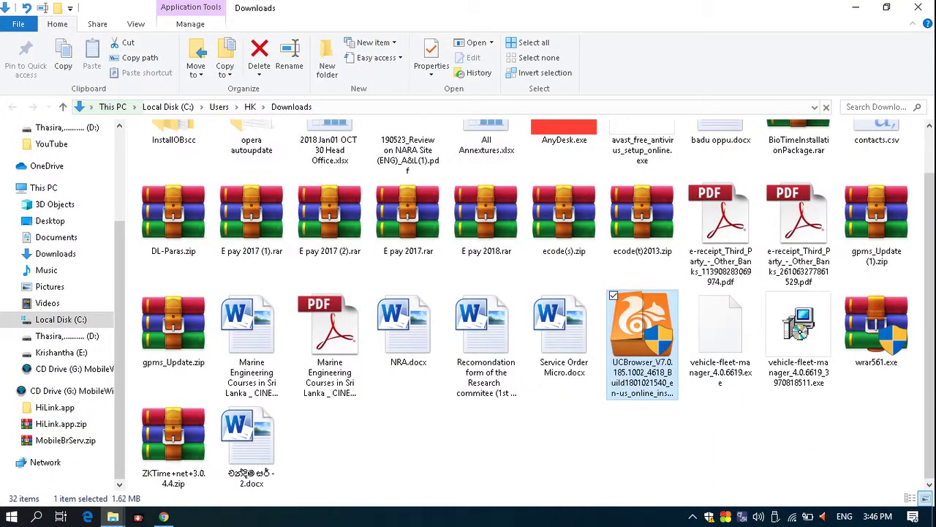
key("shift+F10")
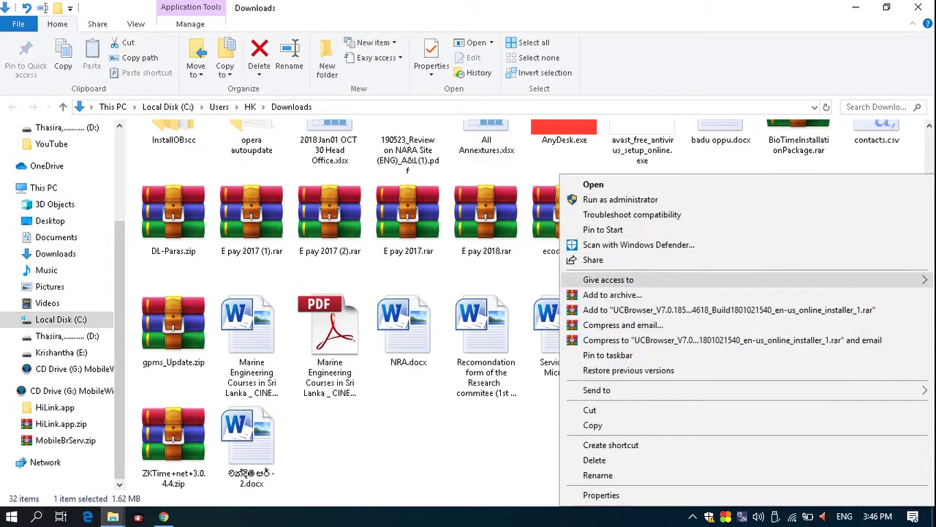
key("Up")
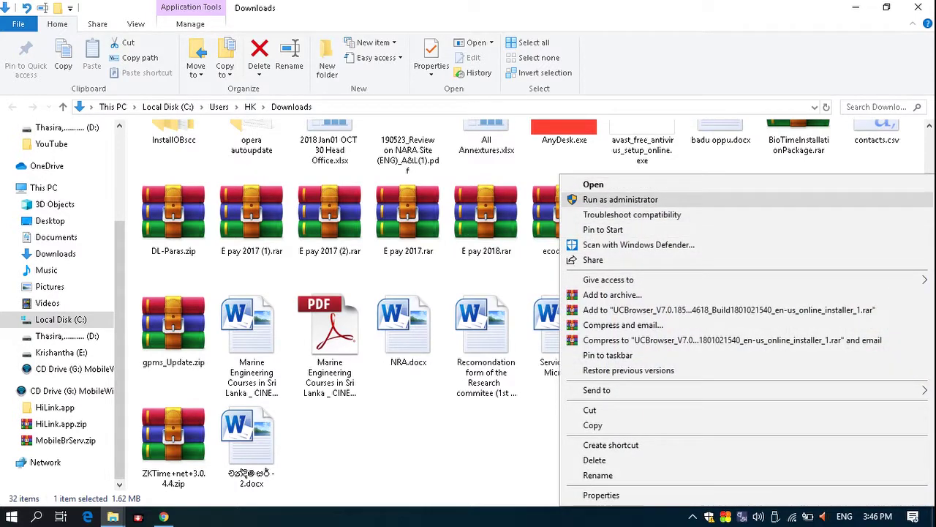
key("Return")
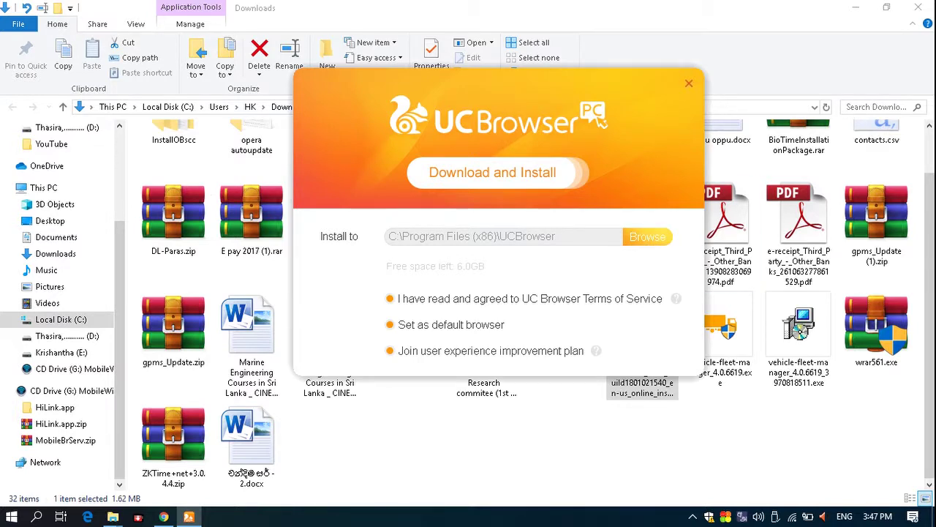
Browse for the installation directory and select the Setups folder within the first folder of drive D.
left_click(648, 236)
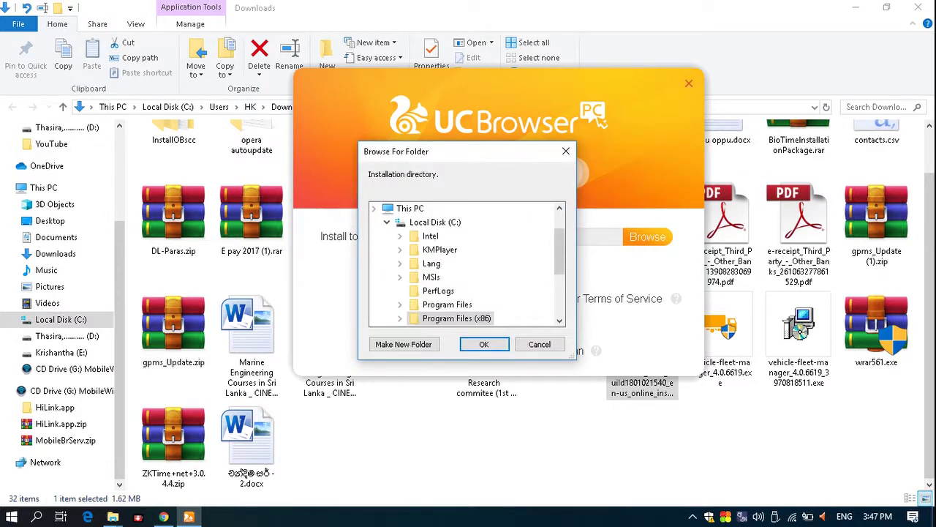
scroll(439, 290, "down", 5)
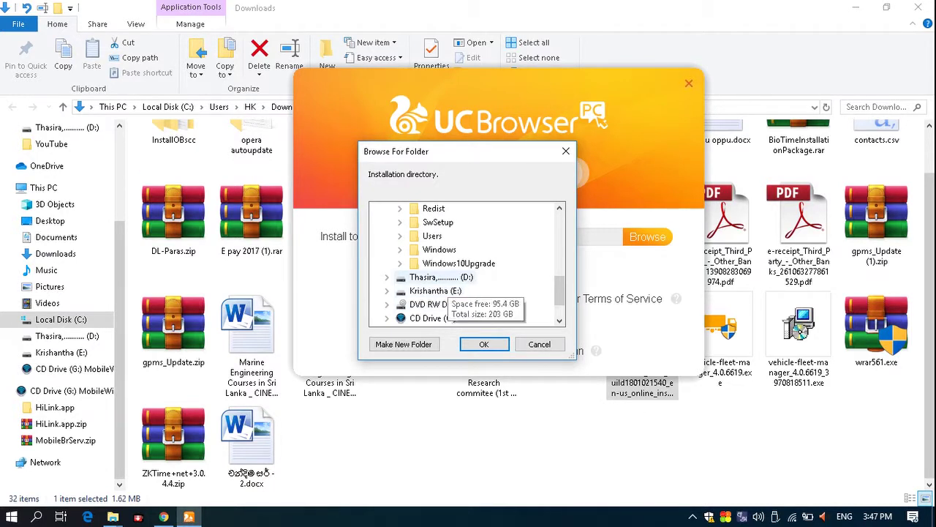
left_click(441, 277)
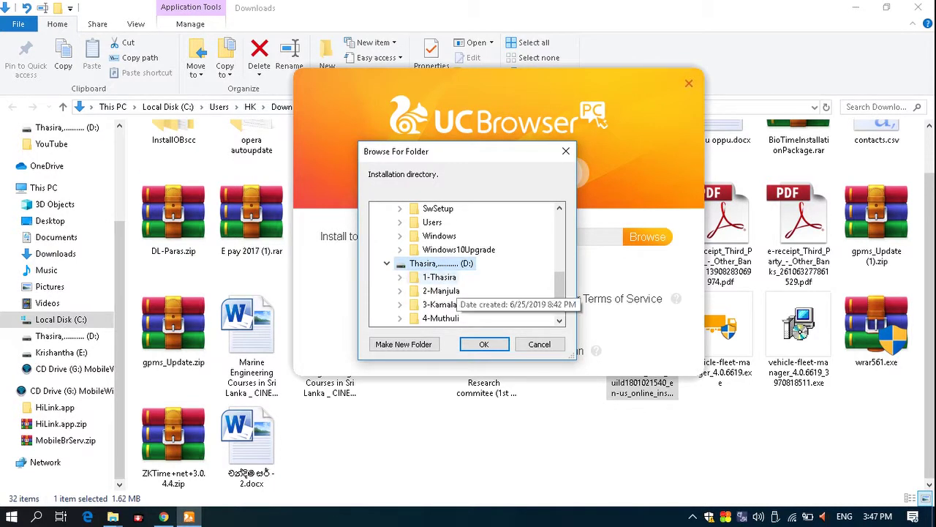
left_click(439, 277)
scroll(454, 286, "down", 3)
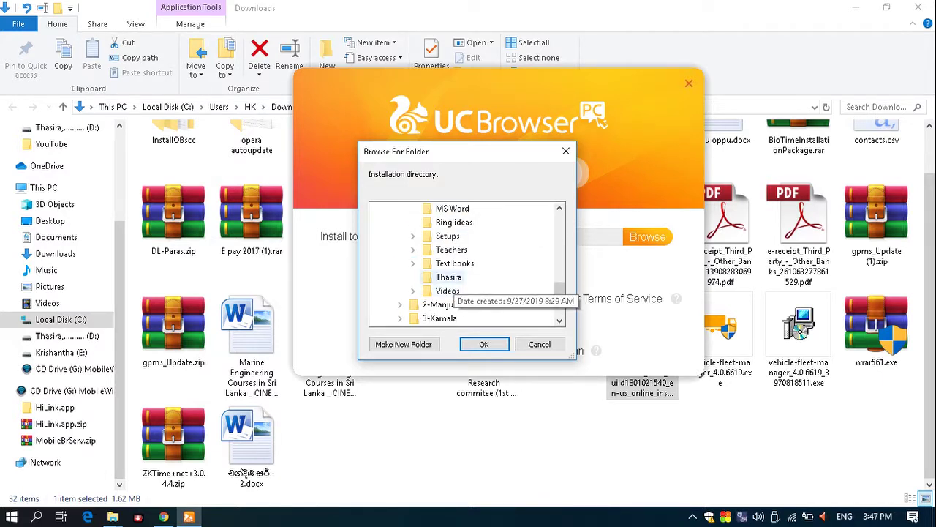
left_click(448, 236)
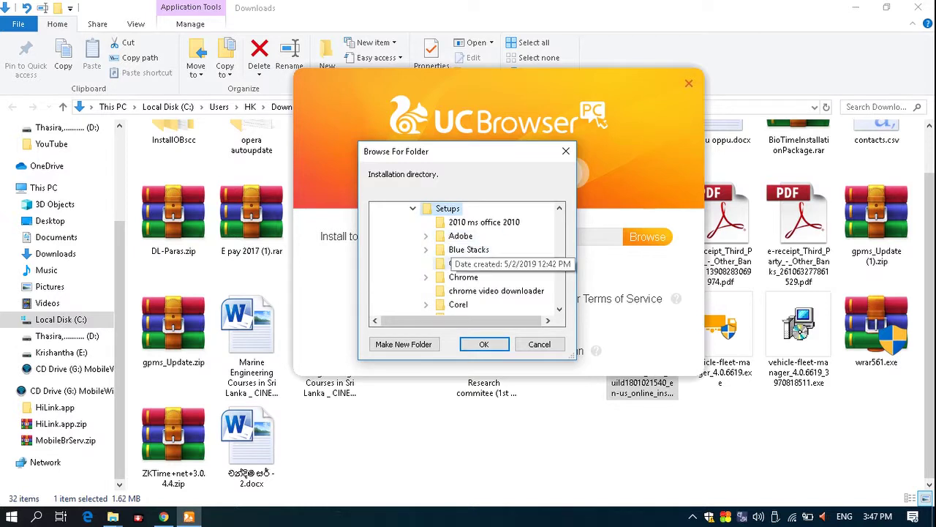
scroll(458, 277, "down", 2)
scroll(457, 276, "down", 5)
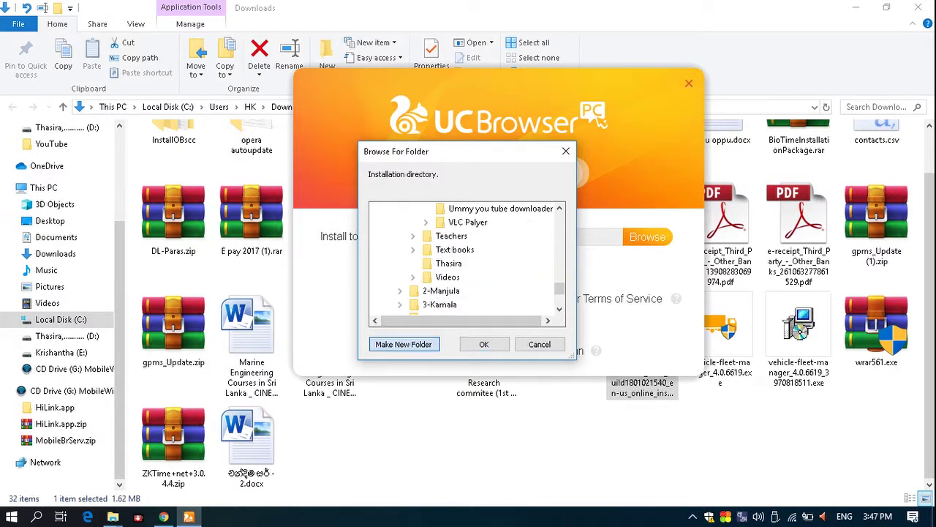
Create a folder named "UC browser" inside Setups as the installation directory and start the installation.
left_click(403, 343)
key("BackSpace")
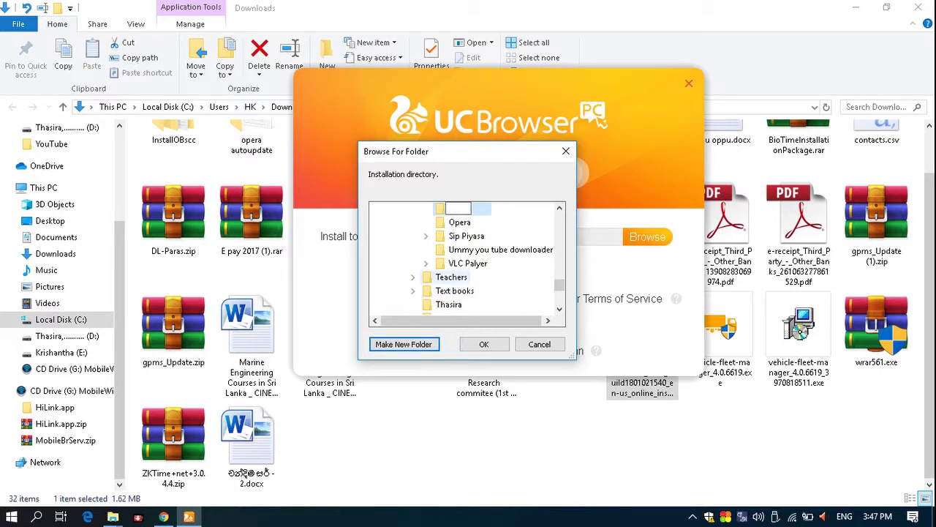
type("UC browser")
key("Escape")
scroll(464, 259, "up", 2)
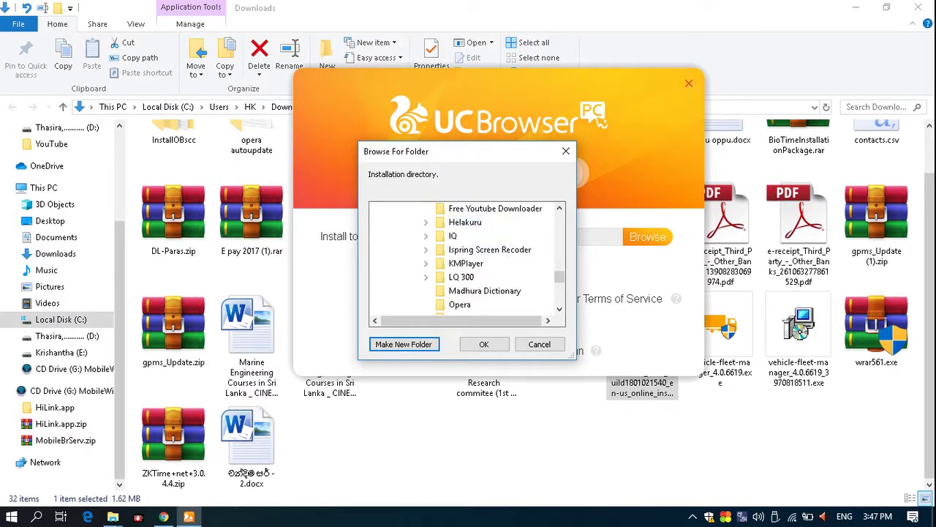
scroll(483, 240, "down", 2)
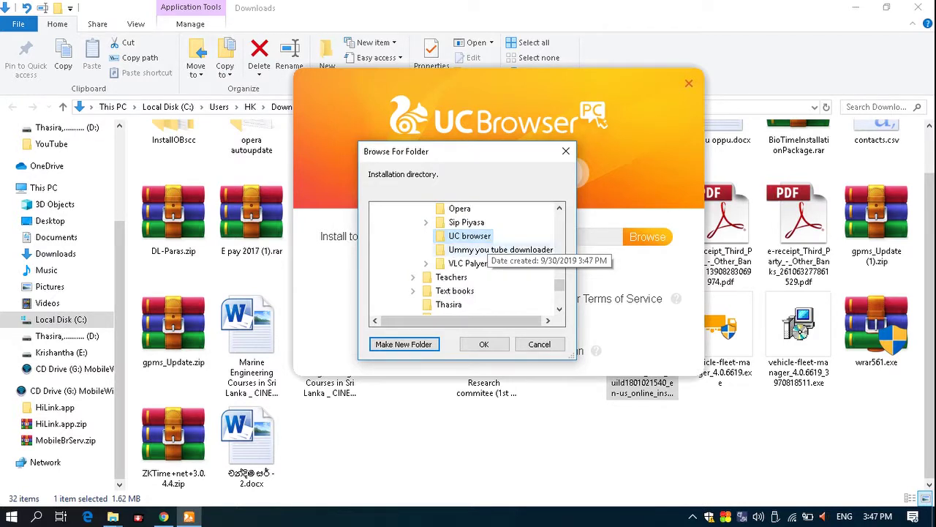
left_click(483, 343)
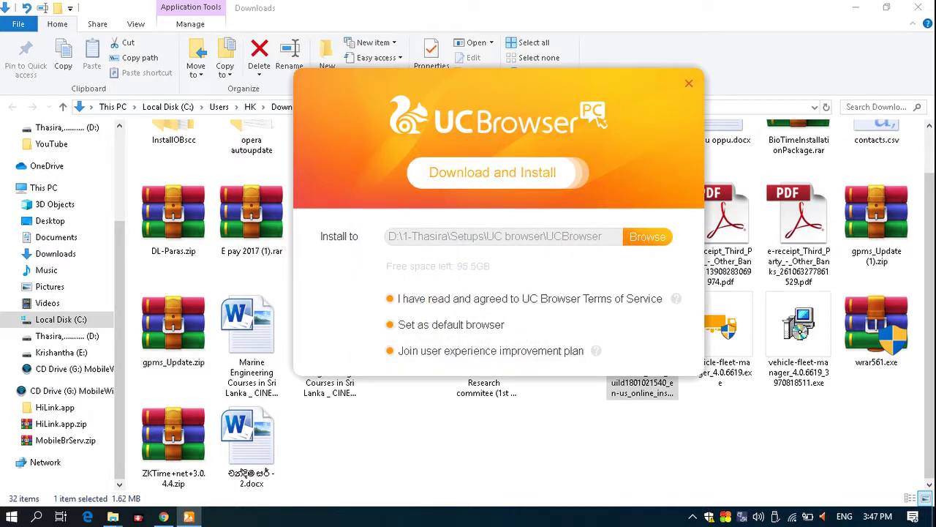
key("Return")
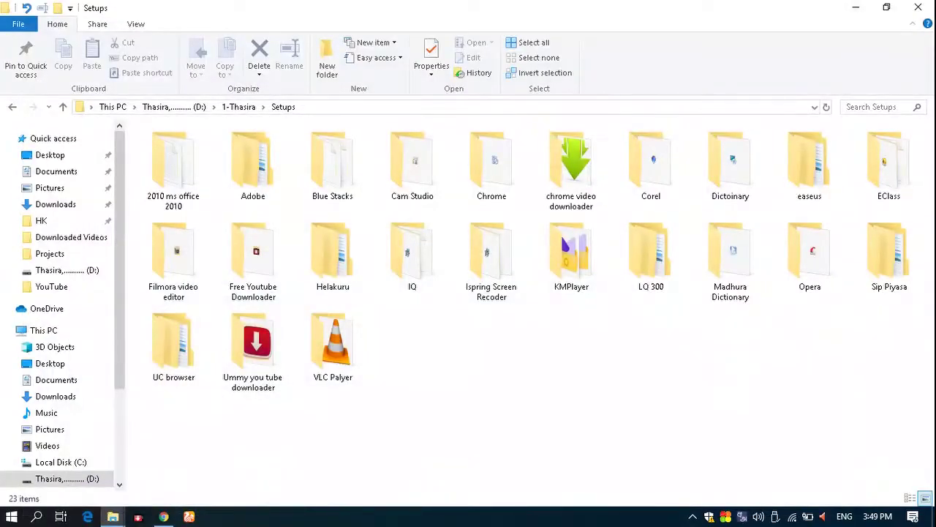
Minimize the Setups folder window, then launch UC Browser from the desktop and maximize its window.
left_click(856, 8)
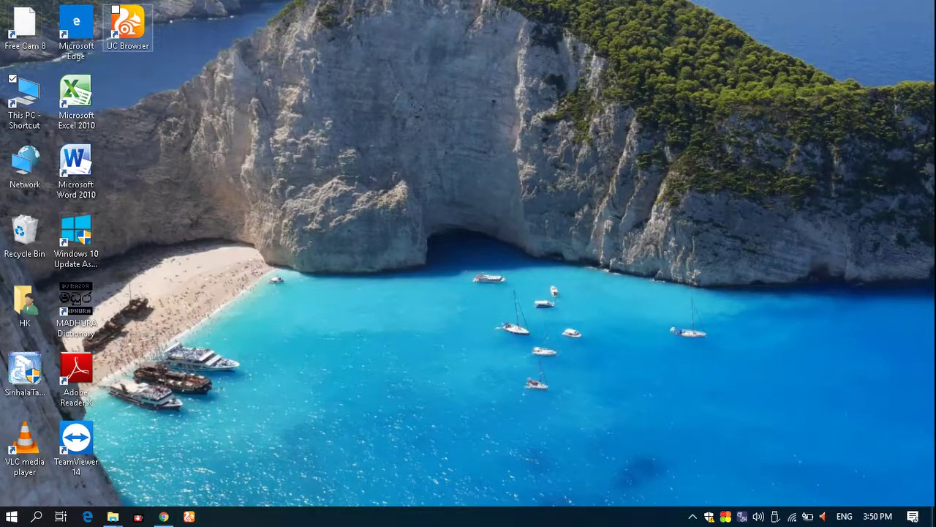
left_click(128, 26)
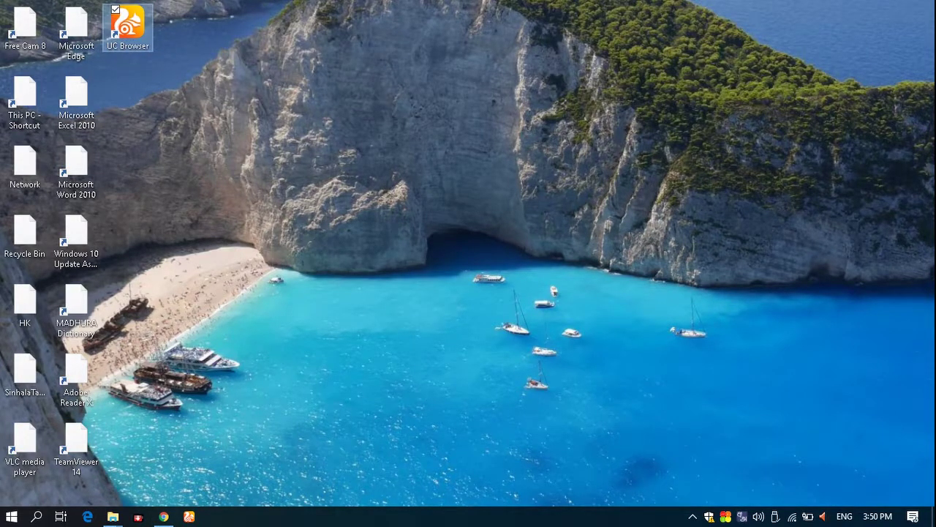
key("Return")
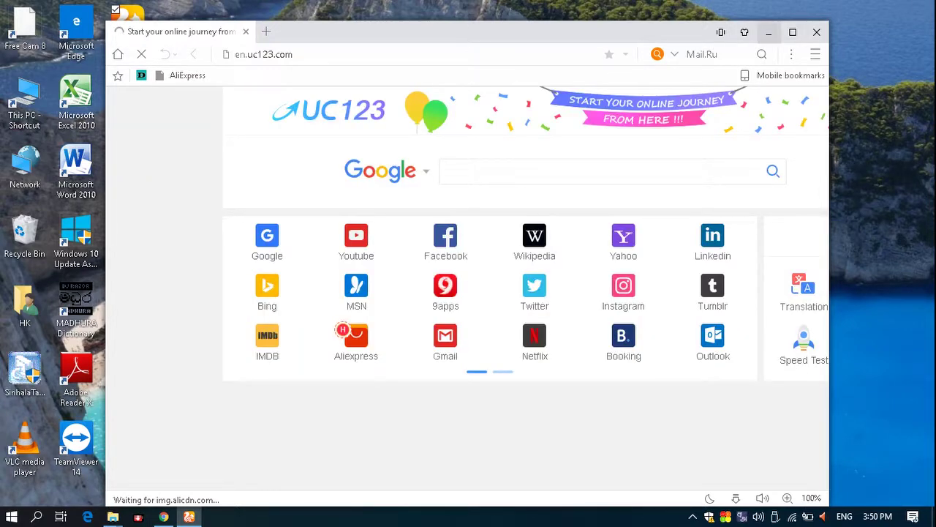
left_click(792, 31)
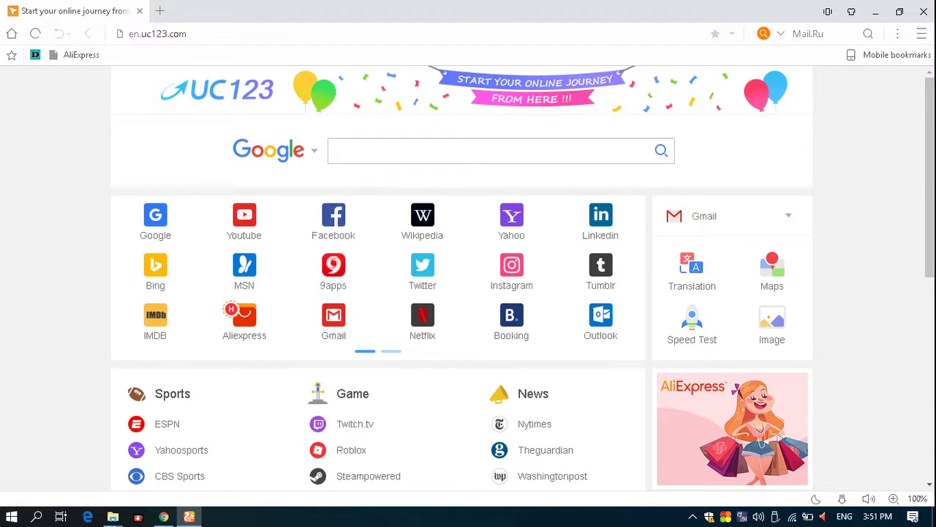
Set the search engine of the browser's built-in search box to Google.
left_click(335, 151)
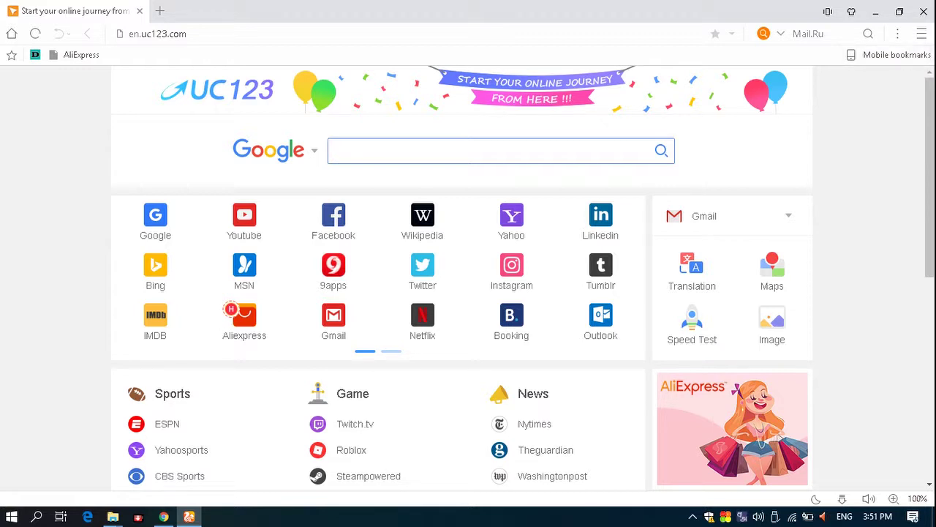
left_click(768, 33)
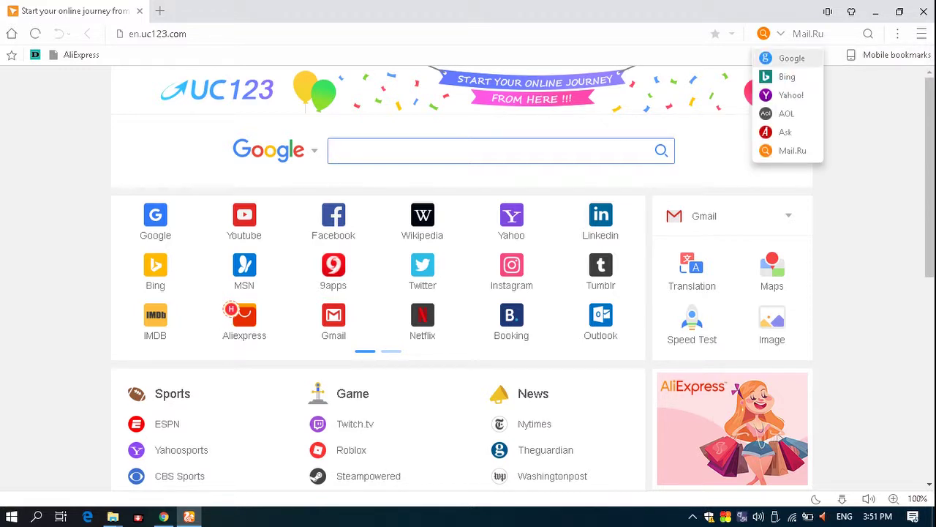
left_click(791, 58)
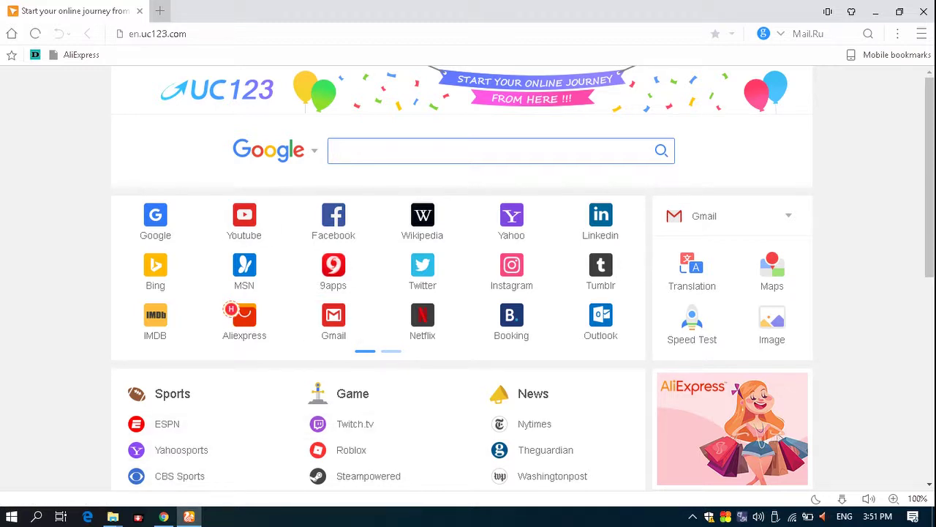
Open a new tab and load AliExpress from its site shortcuts.
left_click(159, 10)
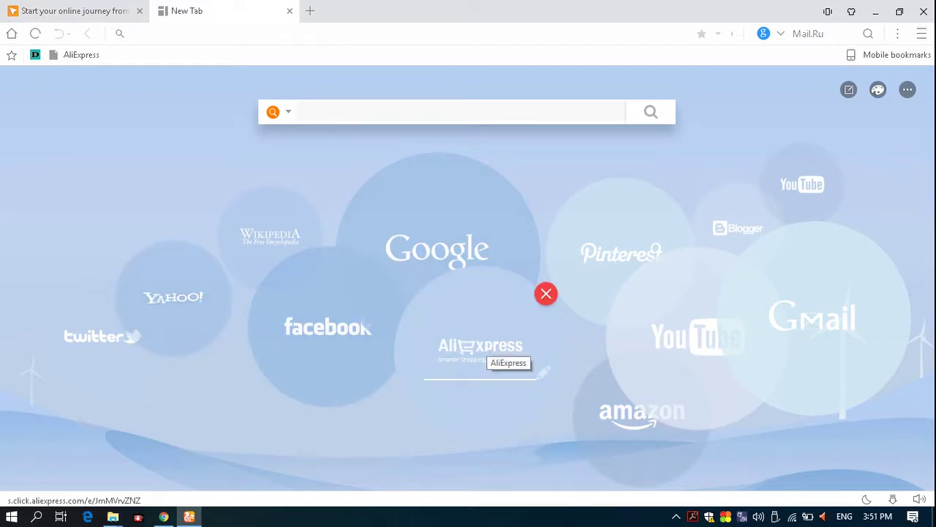
left_click(480, 348)
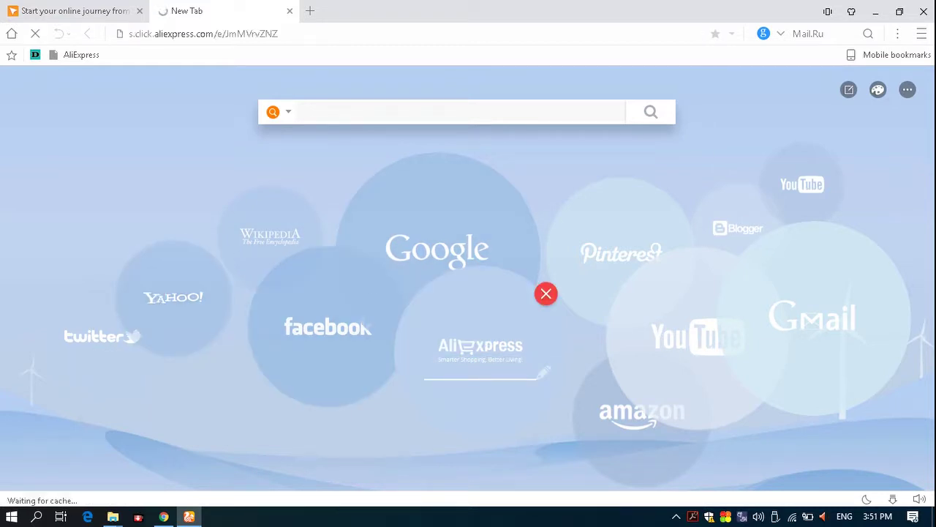